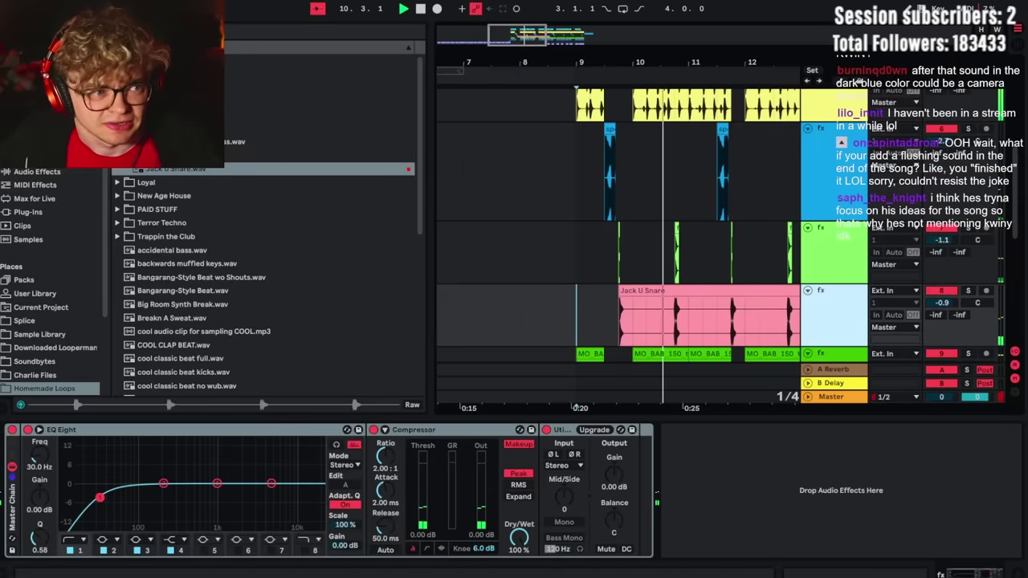
# Step: Hide the browser so the arrangement fills the full window width
pyautogui.hotkey('ctrl', 'alt', 'b')
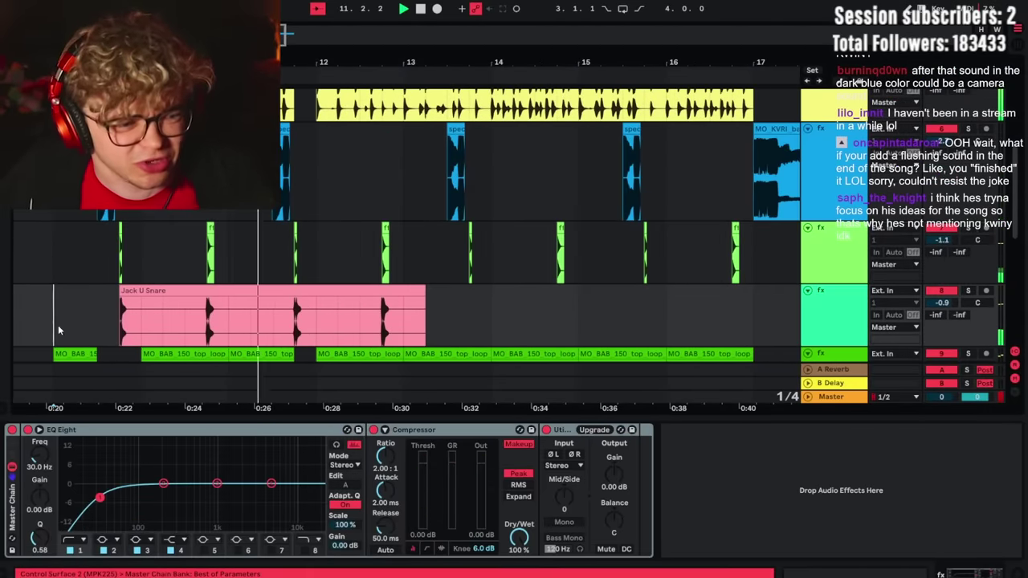
pyautogui.moveTo(426, 338); pyautogui.dragTo(403, 338)
pyautogui.click(76, 329)
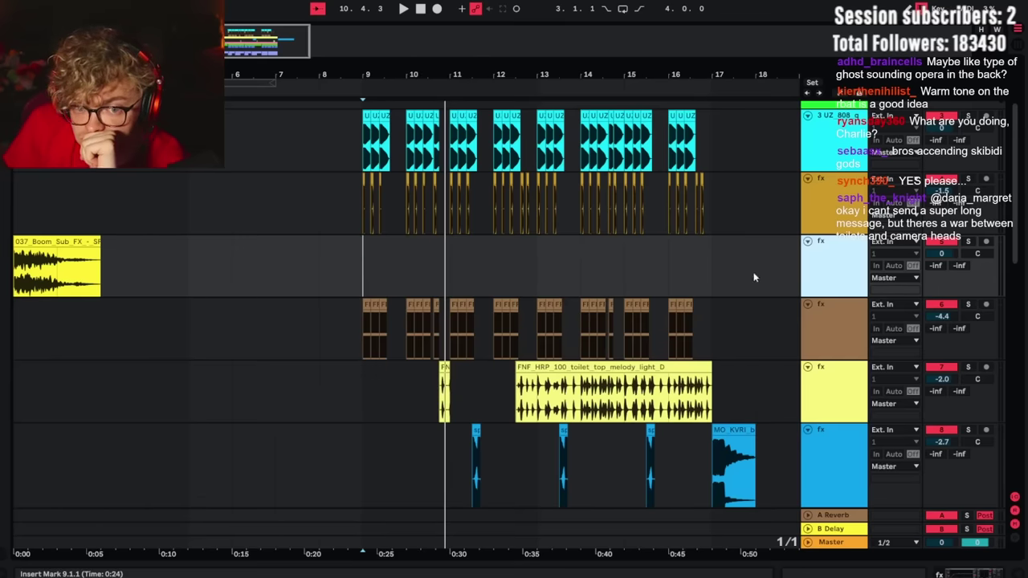
pyautogui.scroll(1, 753, 277)
pyautogui.scroll(-2, 467, 291)
pyautogui.scroll(-6, 498, 386)
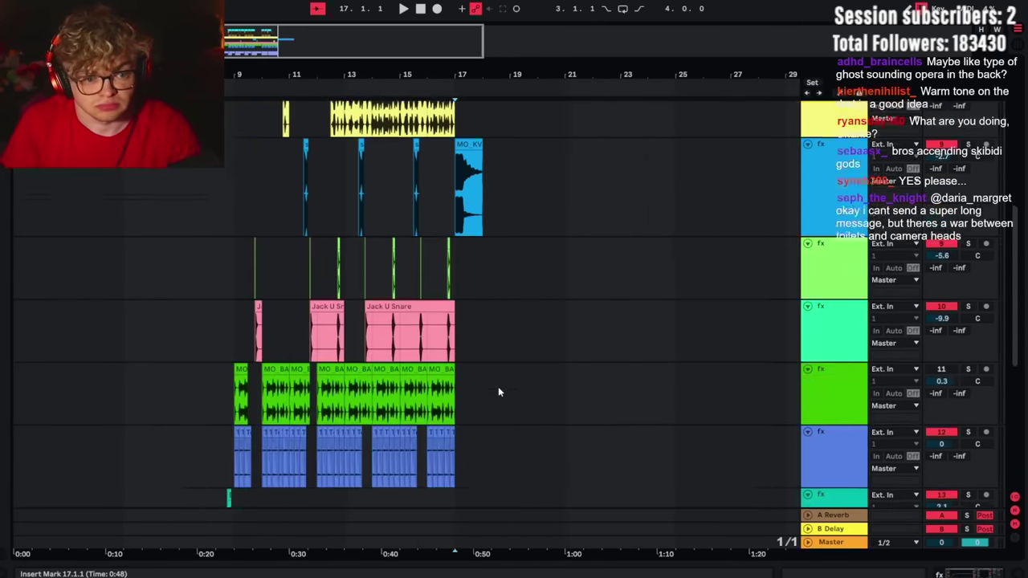
pyautogui.scroll(3, 547, 371)
pyautogui.scroll(-3, 811, 263)
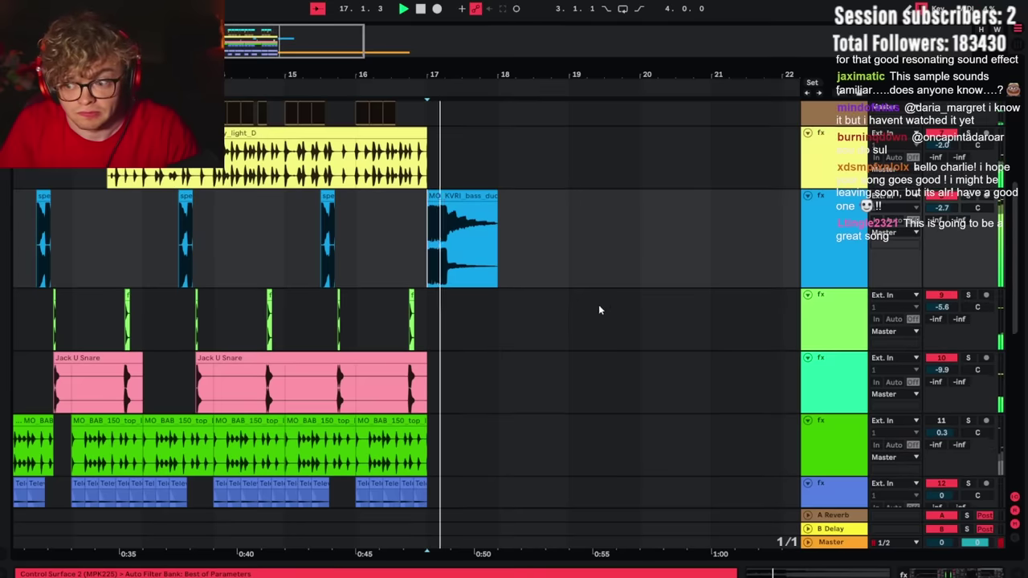
# Step: Select track 17 with the ValhallaShimmer effect and add a new empty track below it
pyautogui.scroll(-5, 602, 322)
pyautogui.click(827, 482)
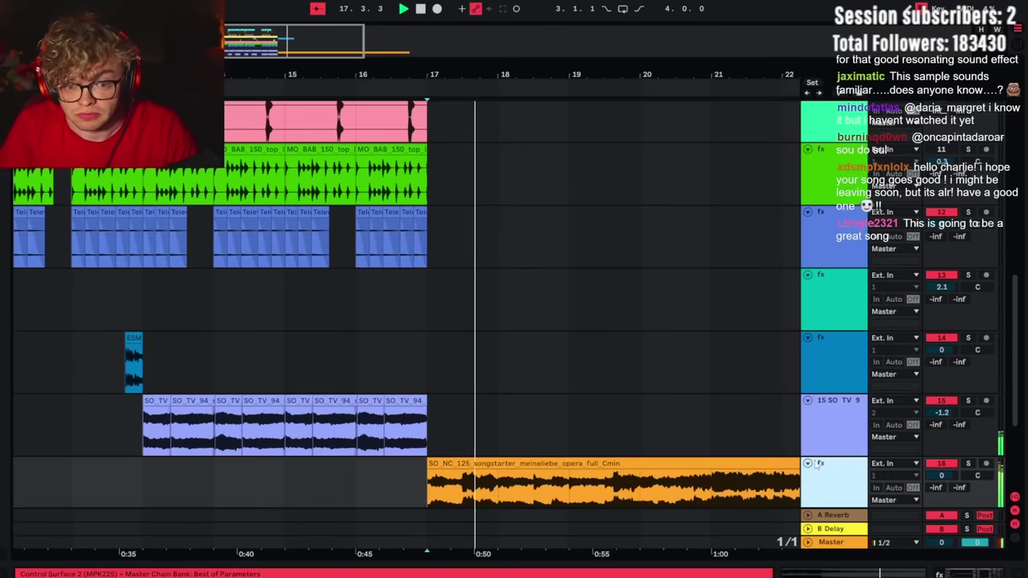
pyautogui.scroll(-1, 825, 454)
pyautogui.scroll(3, 826, 355)
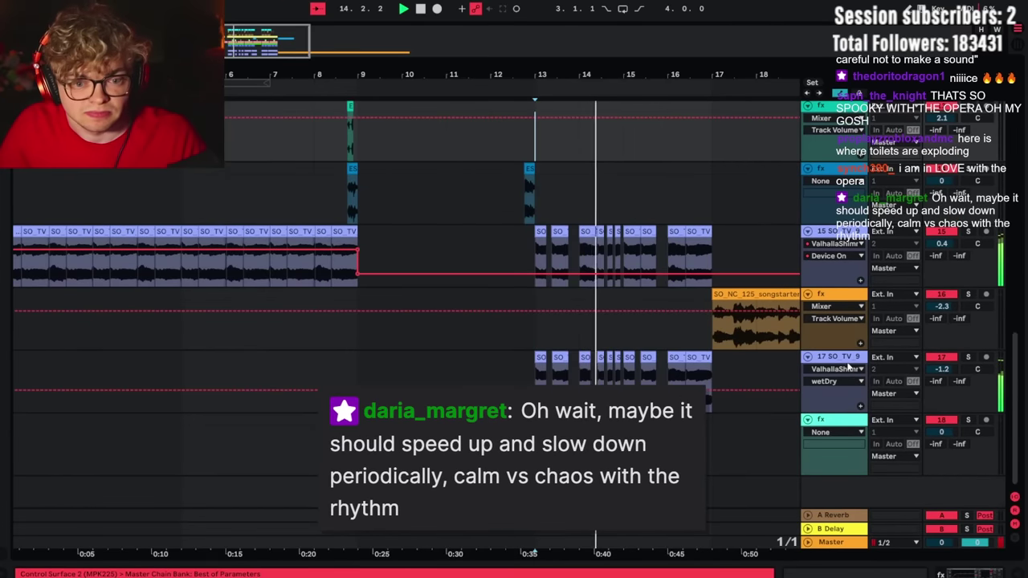
pyautogui.click(849, 366)
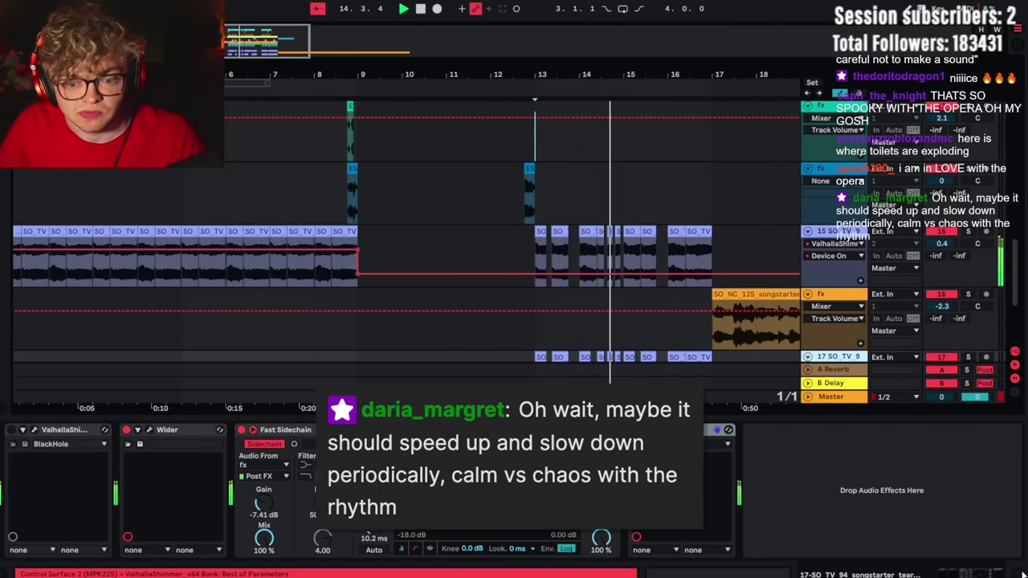
pyautogui.hotkey('ctrl', 'alt', 'l')
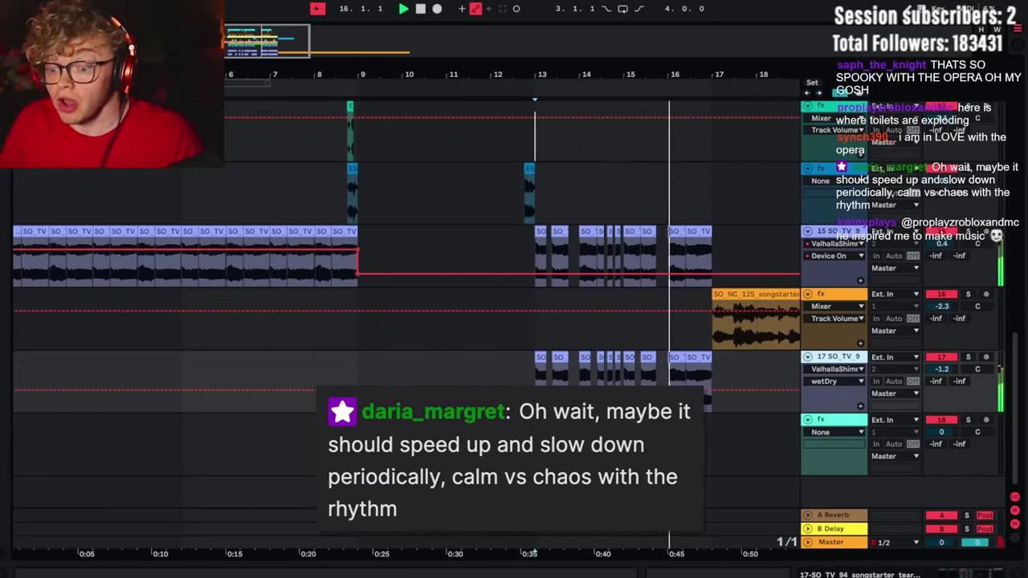
# Step: Set a playback start point in the arrangement and save the Live Set
pyautogui.scroll(5, 489, 261)
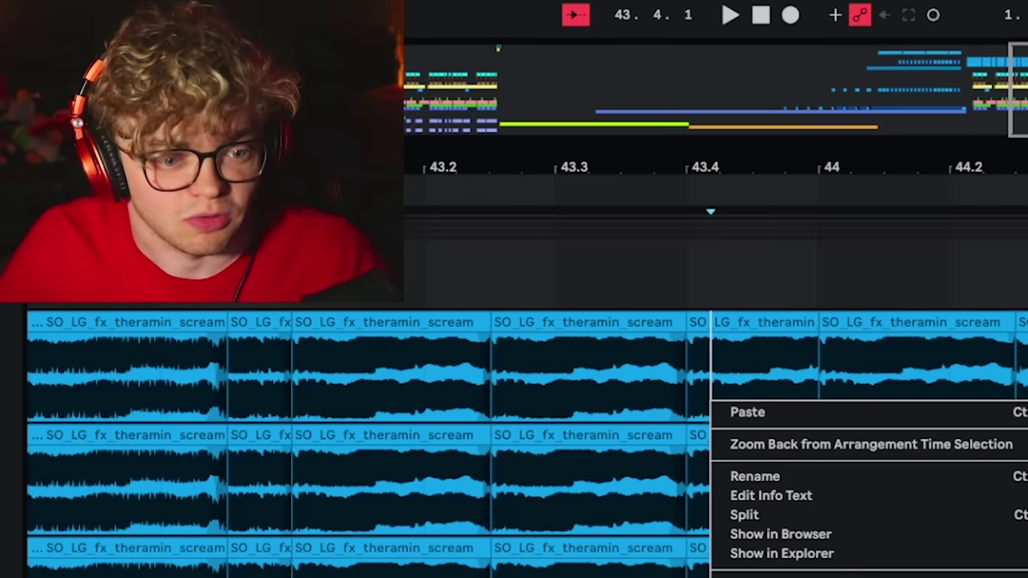
pyautogui.click(719, 362)
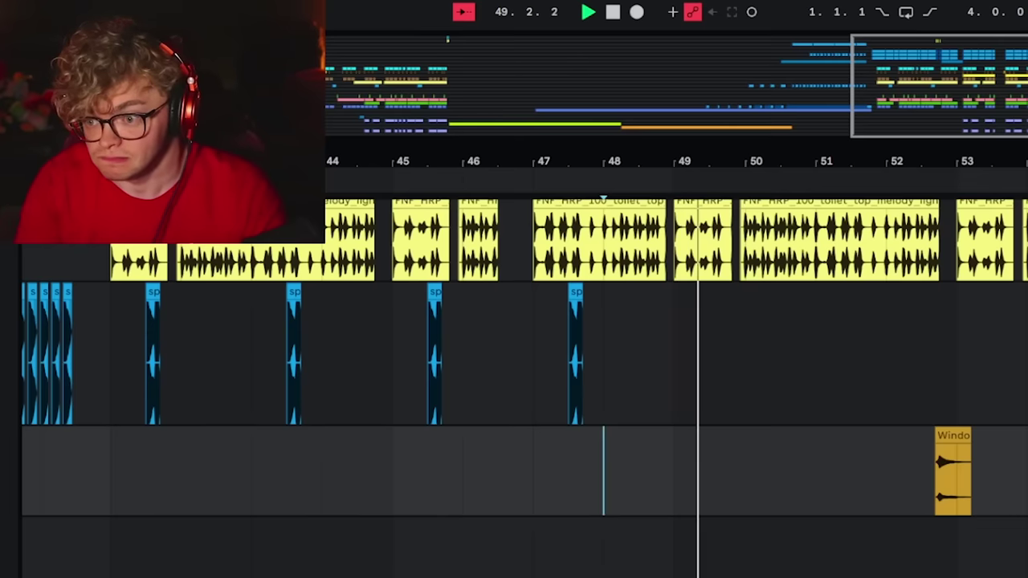
pyautogui.scroll(3, 827, 277)
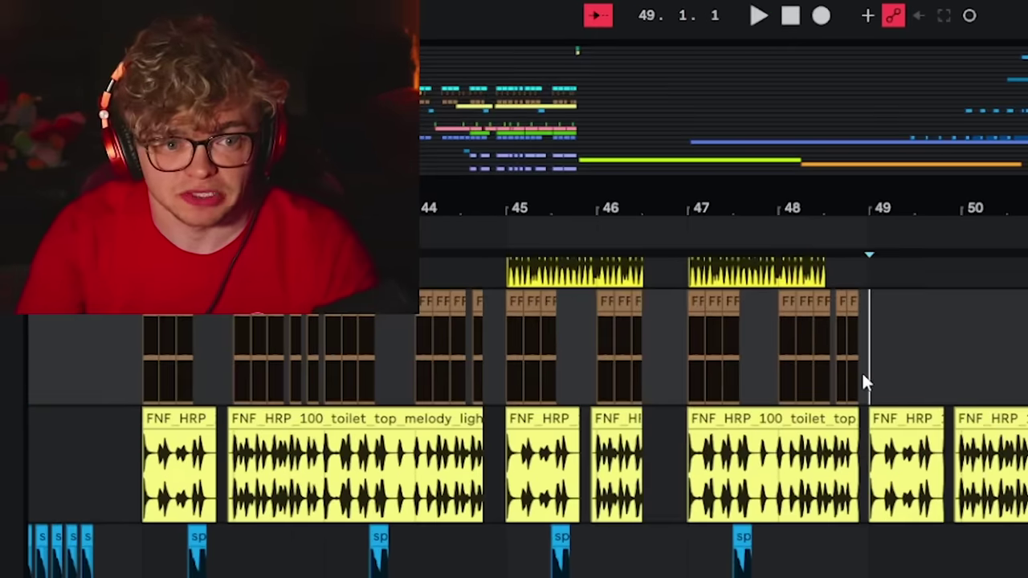
pyautogui.hscroll(3, 849, 208)
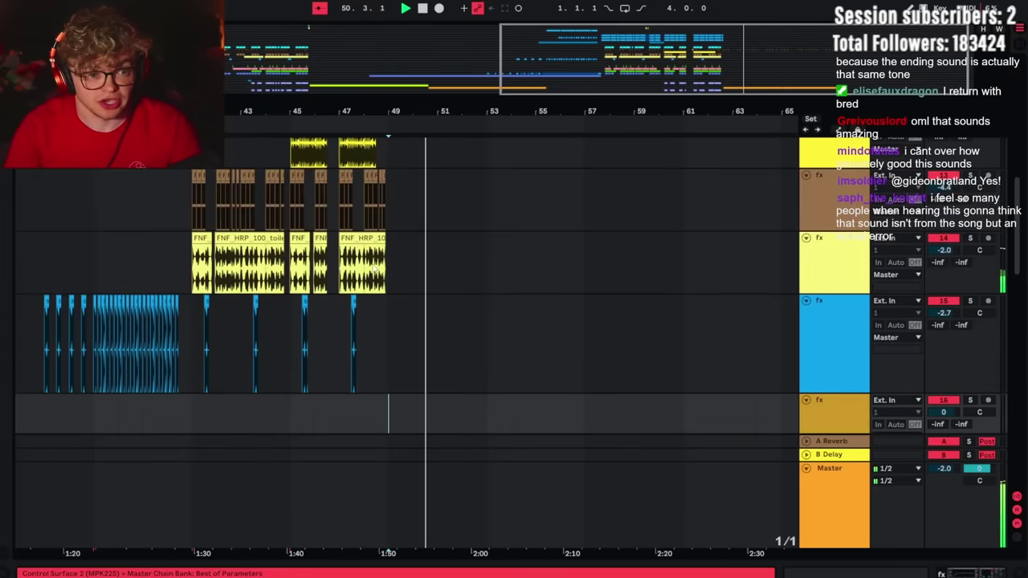
pyautogui.scroll(3, 374, 252)
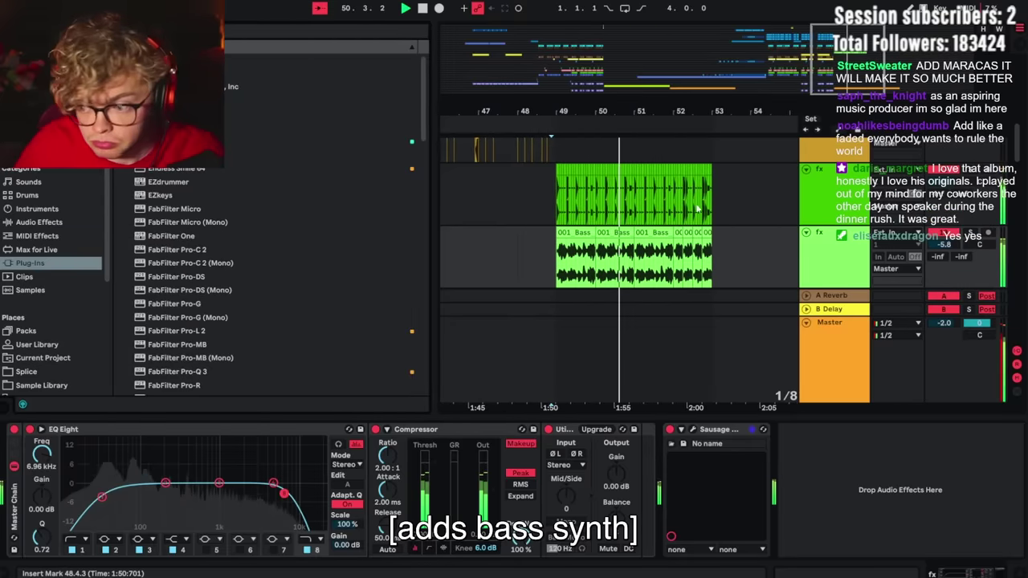
pyautogui.hotkey('ctrl', 's')
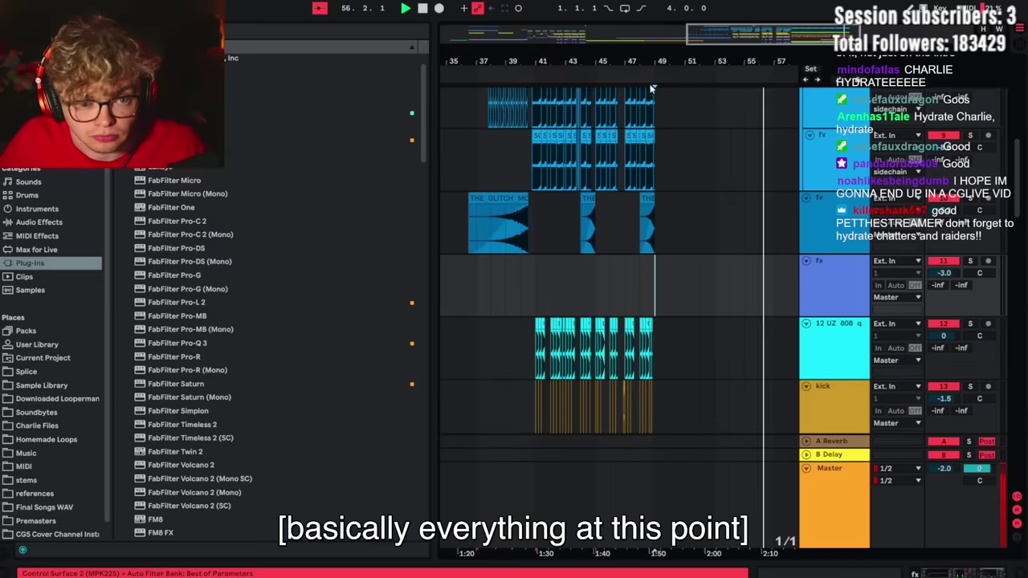
# Step: Scroll down the arrangement while listening to the playback
pyautogui.scroll(-5, 474, 247)
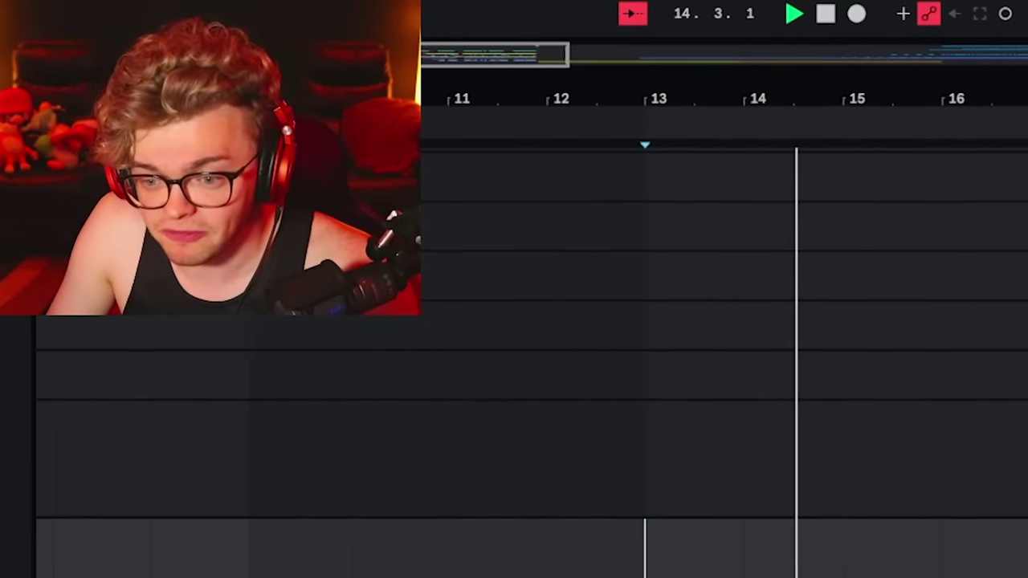
# Step: Stop playback and select the fourth lyric line in the WordPad document
pyautogui.press('space')
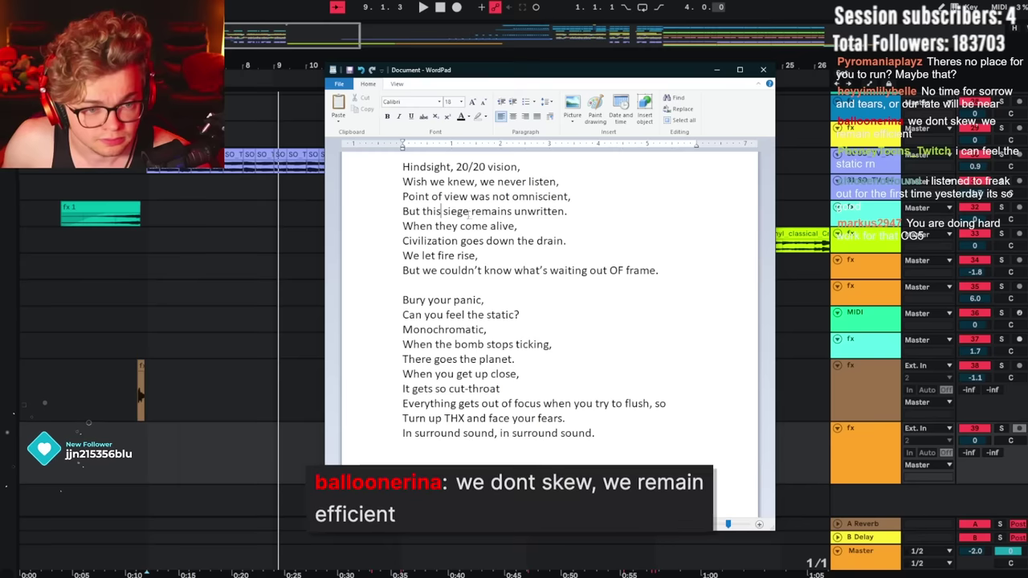
pyautogui.click(396, 213)
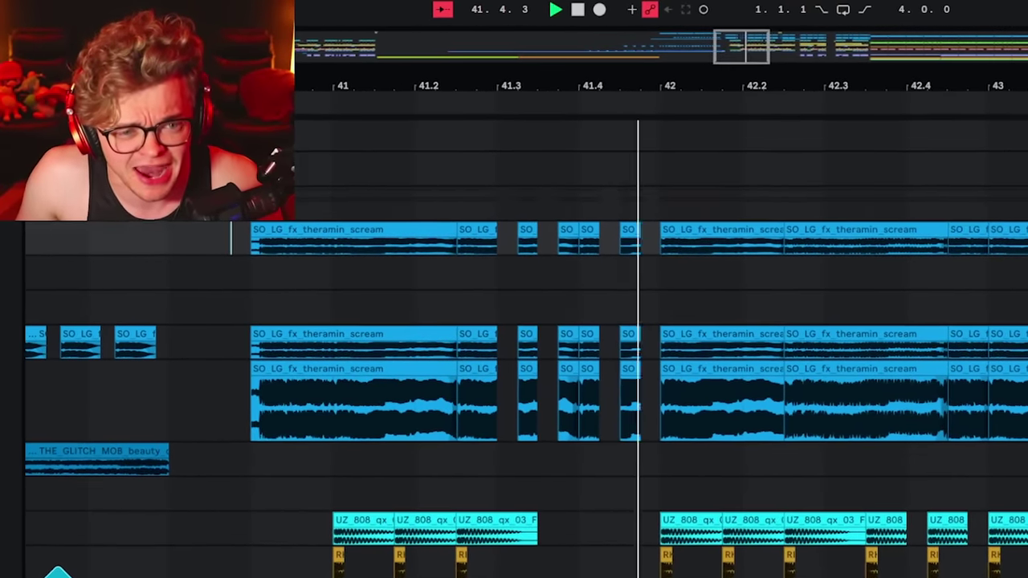
# Step: Set a playback start point near bar 42
pyautogui.scroll(5, 717, 142)
pyautogui.click(622, 261)
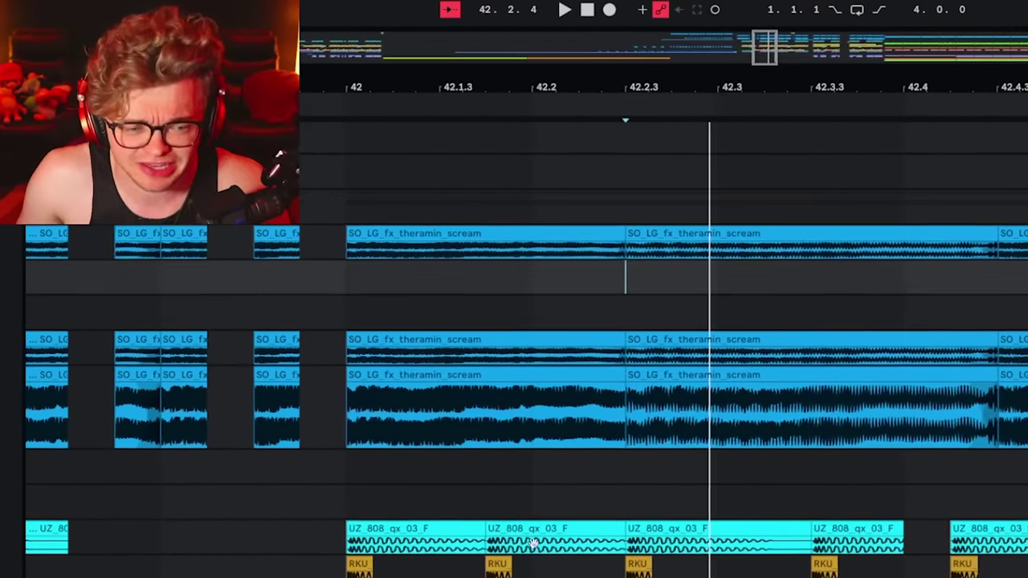
pyautogui.scroll(-5, 367, 498)
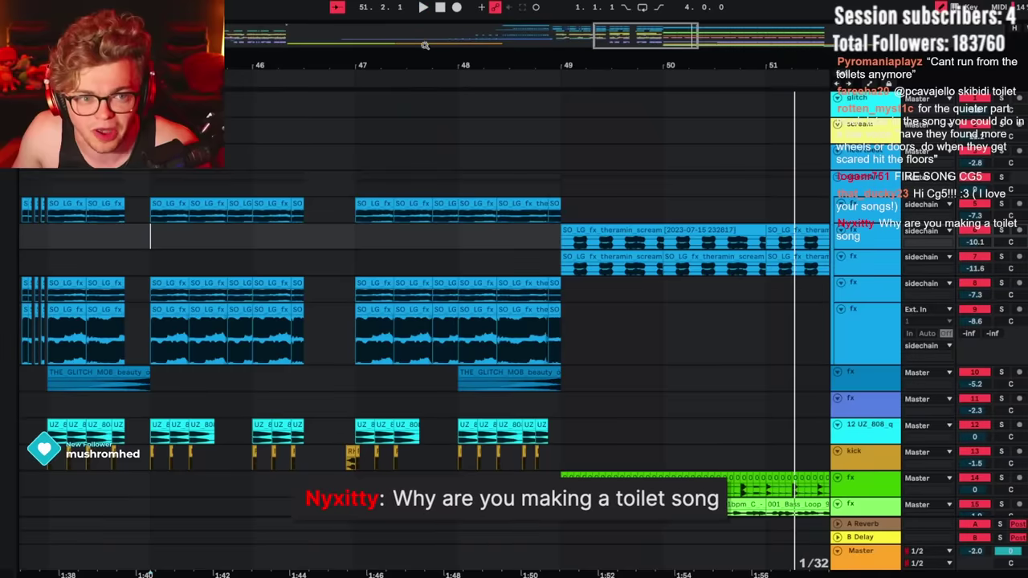
# Step: Zoom out to bars 25–73, play from 31.3.3, and duplicate the KVYREN piano loop
pyautogui.moveTo(425, 46); pyautogui.dragTo(188, 287)
pyautogui.rightClick(357, 283)
pyautogui.click(338, 373)
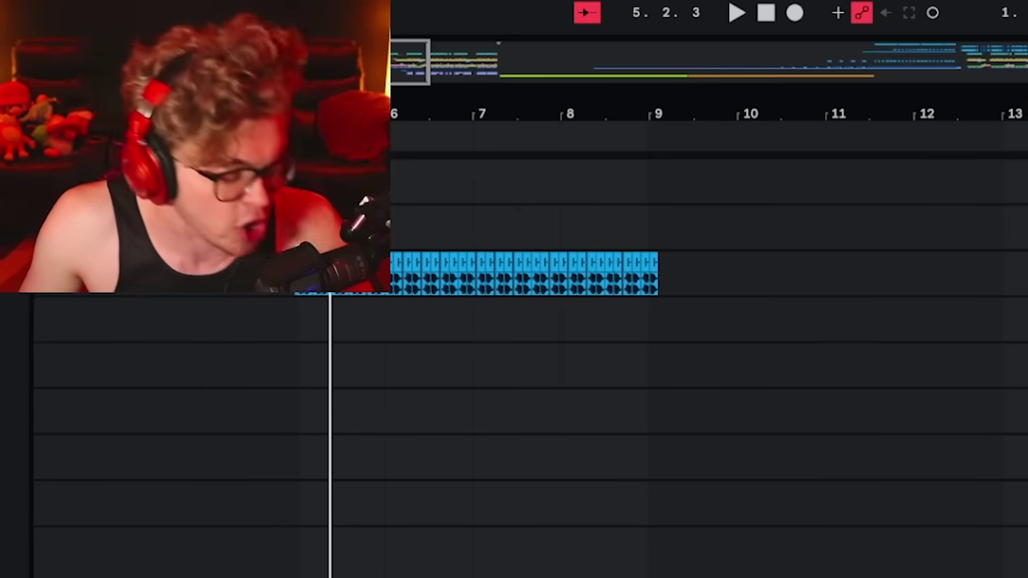
pyautogui.press('space')
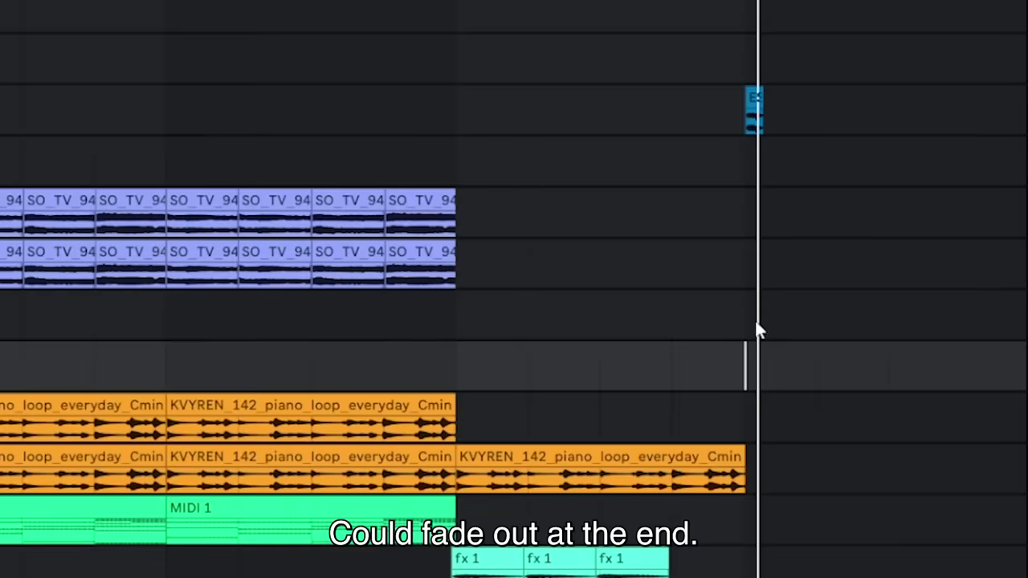
pyautogui.moveTo(754, 322); pyautogui.dragTo(759, 357)
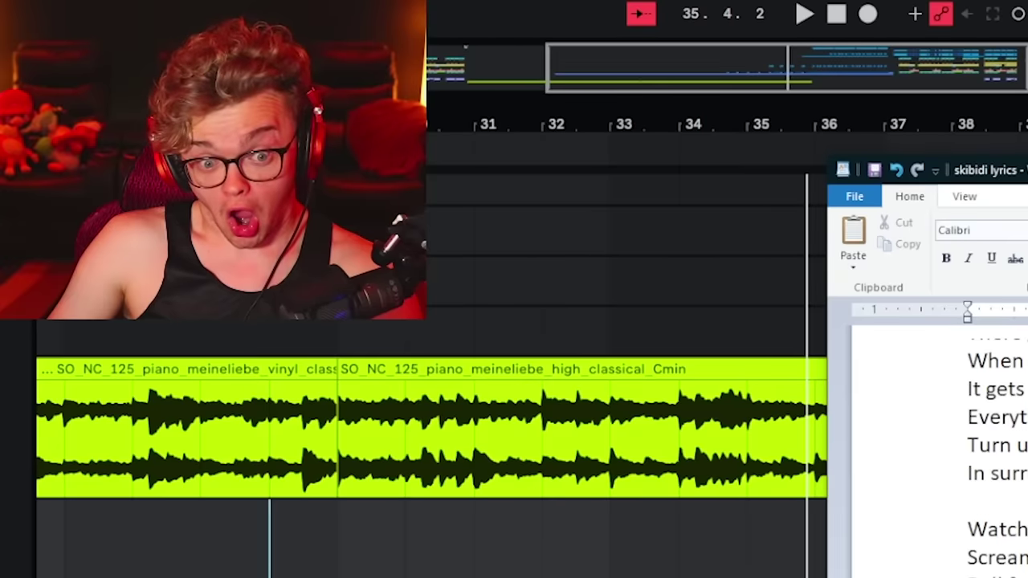
# Step: Scroll through the skibidi lyrics in WordPad
pyautogui.scroll(1, 940, 450)
pyautogui.scroll(-2, 939, 449)
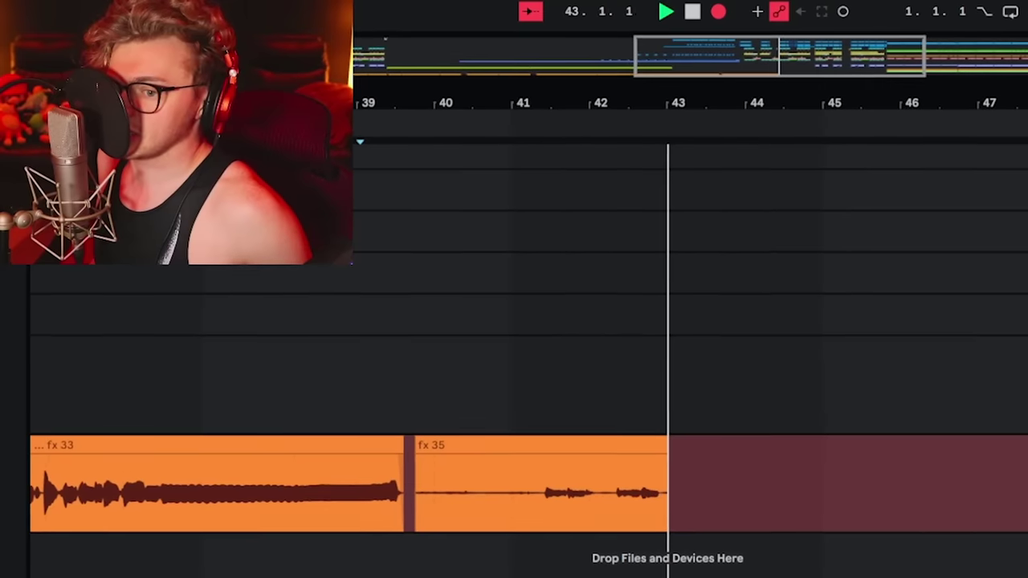
# Step: Undo the current take, record a new vocal take with F9, then stop playback
pyautogui.hotkey('ctrl', 'z')
pyautogui.press('F9')
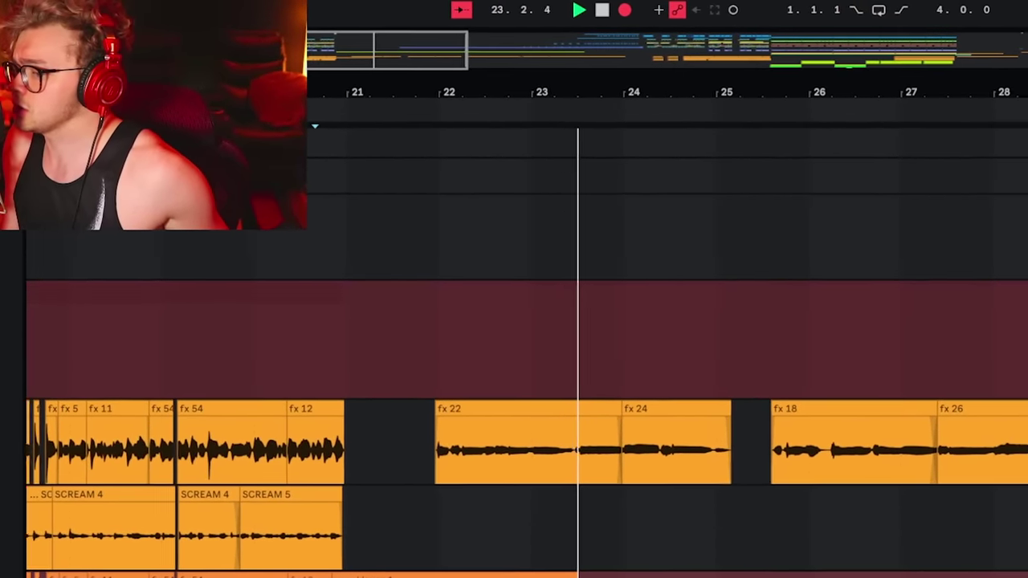
pyautogui.press('space')
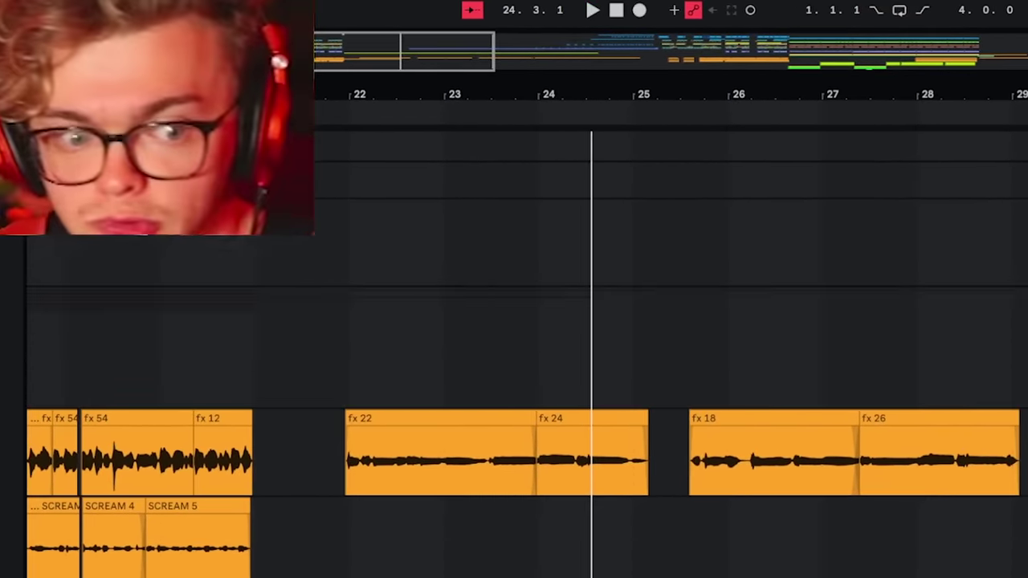